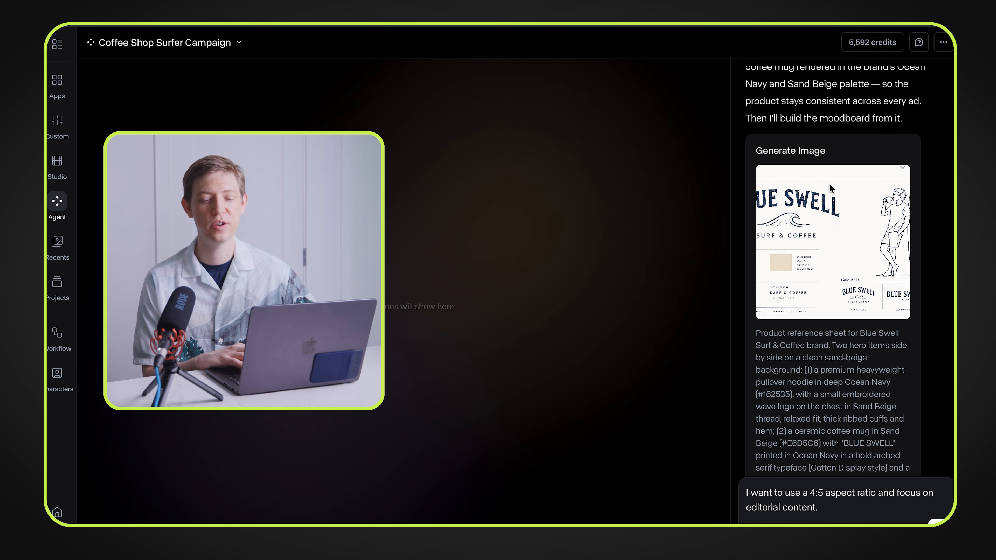
- Review the product reference sheet prompt and approve its generation with GPT Image 2 at a 1:1 aspect ratio
{"action": "scroll", "coordinate": [829, 185], "scroll_direction": "down", "scroll_amount": 2}
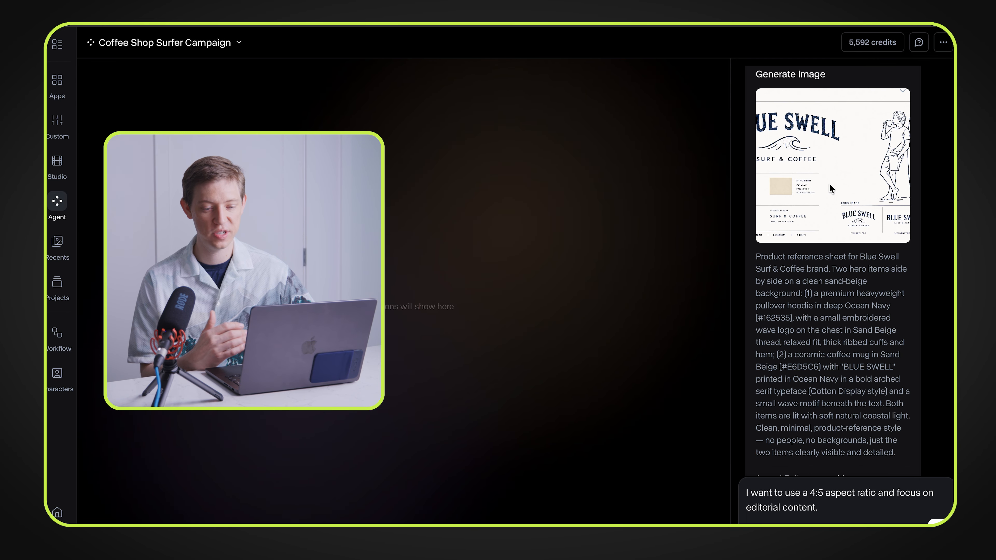
{"action": "scroll", "coordinate": [830, 185], "scroll_direction": "down", "scroll_amount": 2}
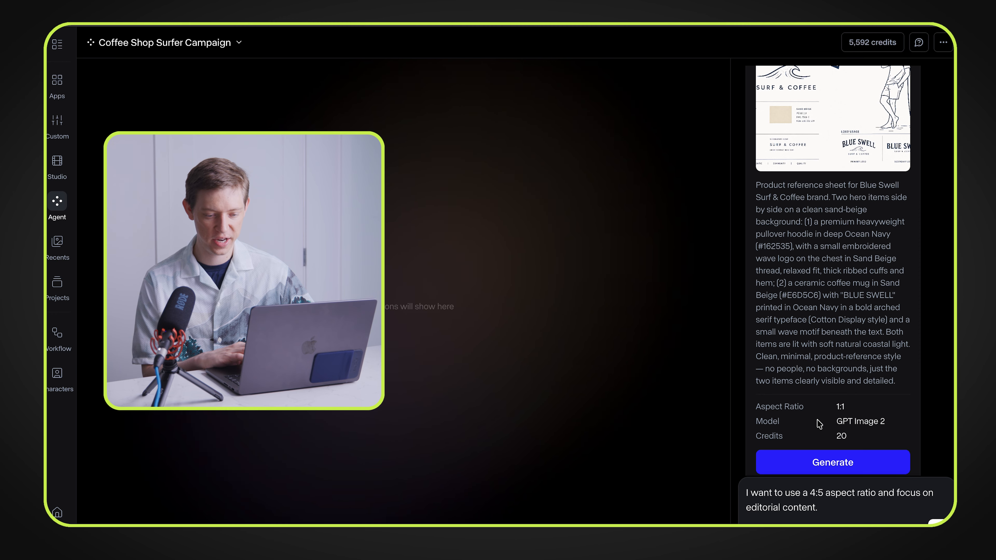
{"action": "left_click", "coordinate": [821, 462]}
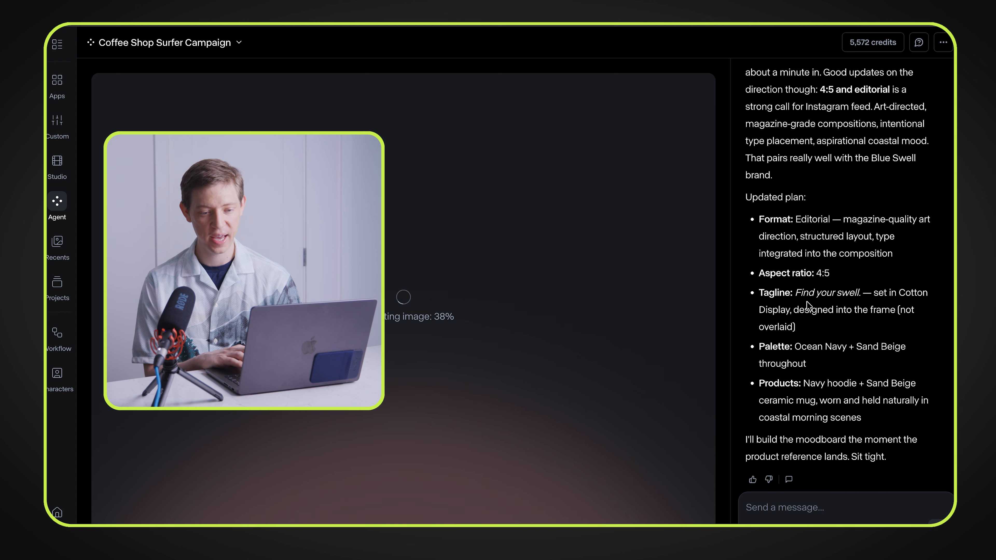
- Read through the agent's updated plan, focusing on the tagline, palette and products
{"action": "left_click_drag", "start_coordinate": [796, 293], "coordinate": [831, 293]}
{"action": "left_click", "coordinate": [799, 346]}
{"action": "left_click_drag", "start_coordinate": [798, 346], "coordinate": [805, 363]}
{"action": "scroll", "coordinate": [805, 365], "scroll_direction": "down", "scroll_amount": 1}
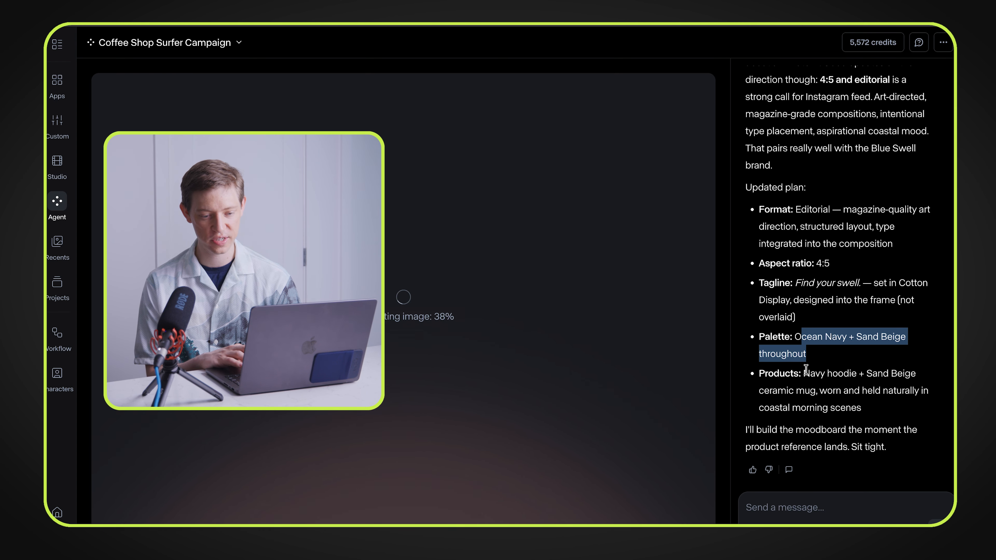
{"action": "left_click_drag", "start_coordinate": [809, 372], "coordinate": [875, 367]}
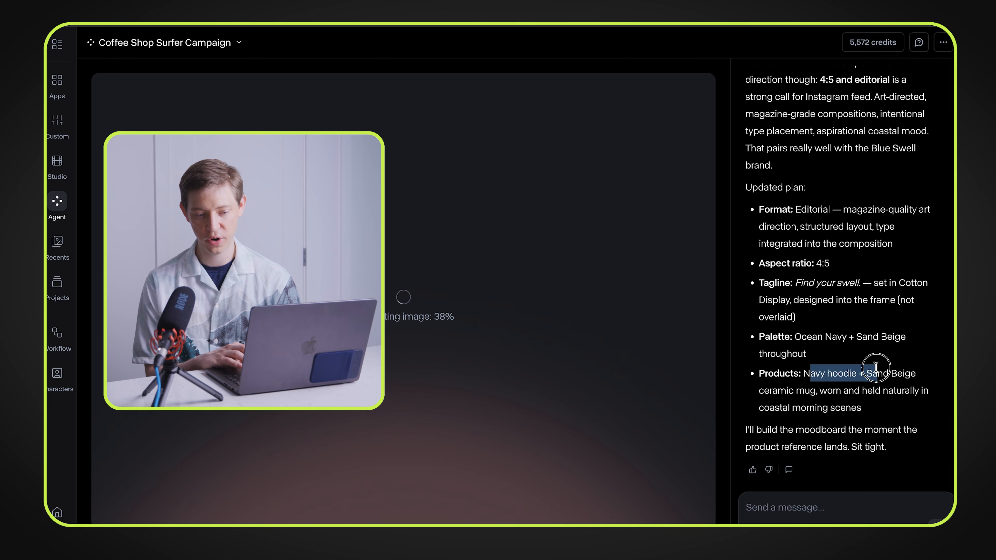
{"action": "left_click_drag", "start_coordinate": [789, 391], "coordinate": [816, 390]}
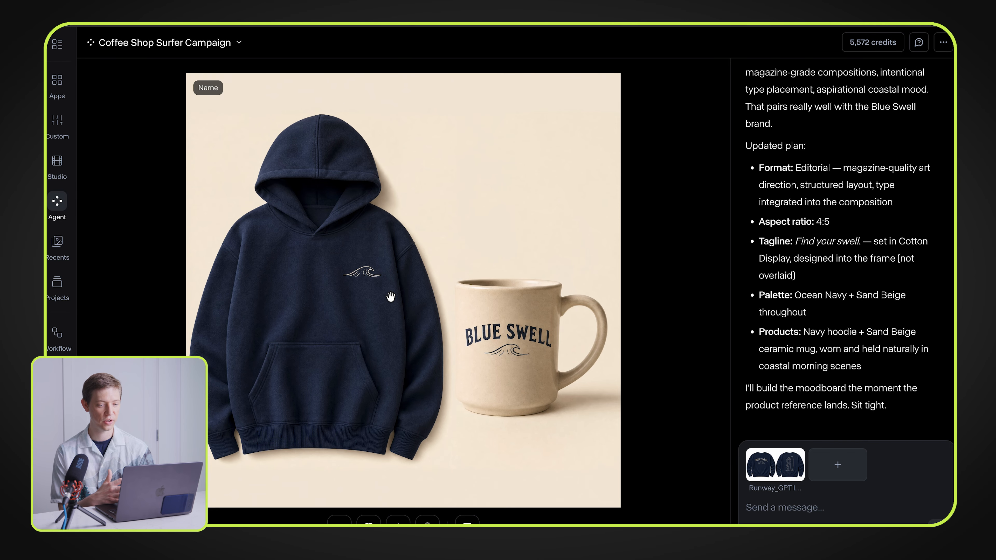
- Send the attached sweatshirt reference to the agent and approve generating the three-concept editorial moodboard with GPT Image 2 at 4:3
{"action": "left_click", "coordinate": [786, 507]}
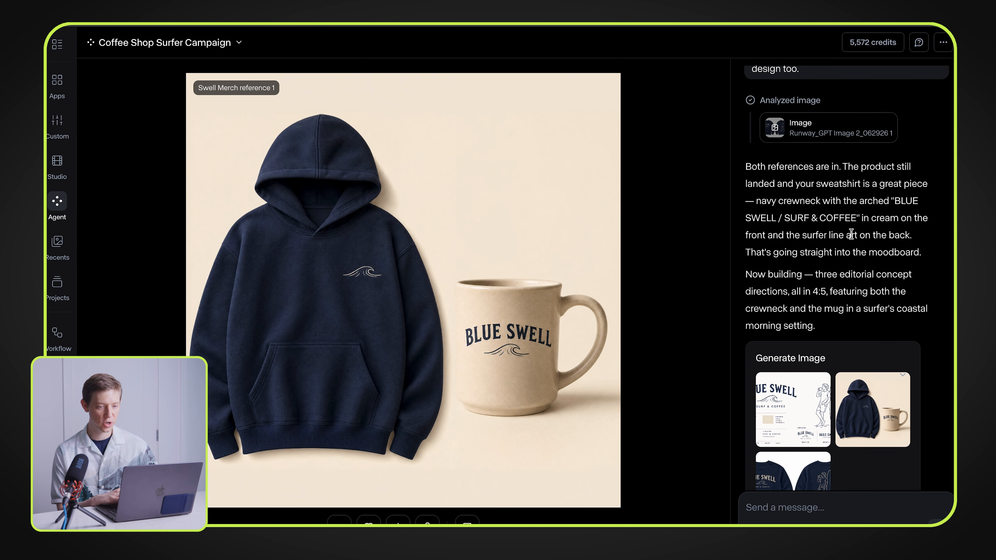
{"action": "scroll", "coordinate": [851, 234], "scroll_direction": "down", "scroll_amount": 1}
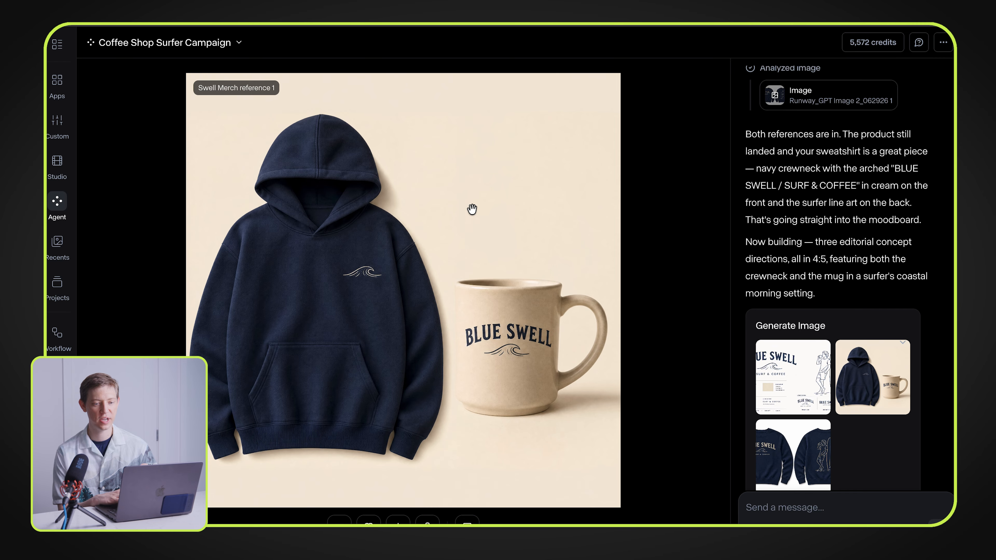
{"action": "scroll", "coordinate": [838, 196], "scroll_direction": "down", "scroll_amount": 5}
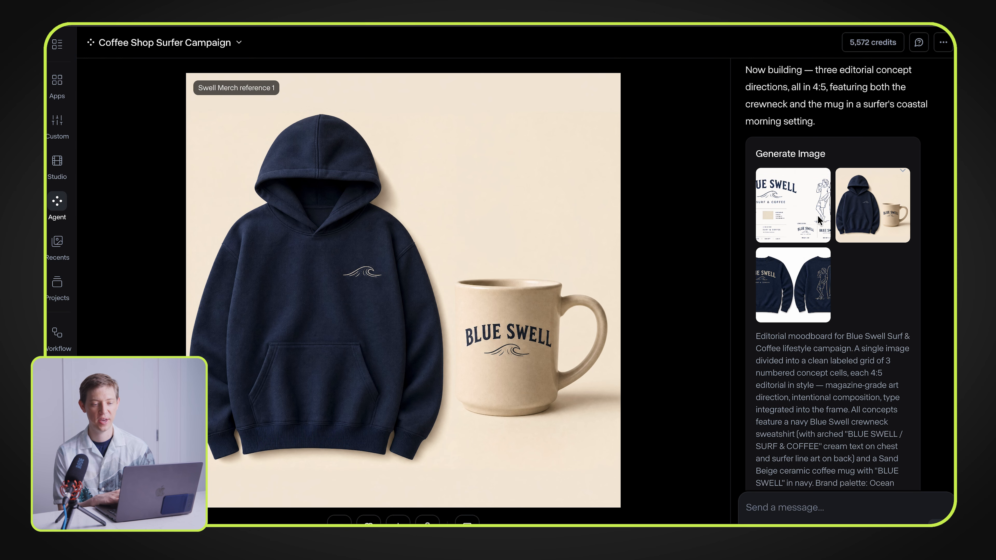
{"action": "scroll", "coordinate": [799, 249], "scroll_direction": "down", "scroll_amount": 2}
{"action": "left_click", "coordinate": [787, 164]}
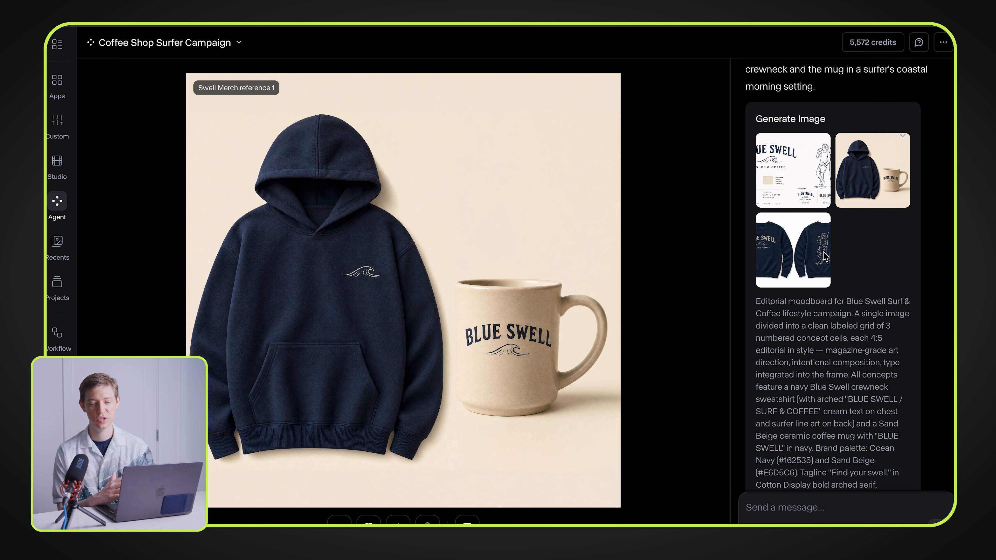
{"action": "scroll", "coordinate": [824, 255], "scroll_direction": "down", "scroll_amount": 1}
{"action": "scroll", "coordinate": [824, 255], "scroll_direction": "down", "scroll_amount": 10}
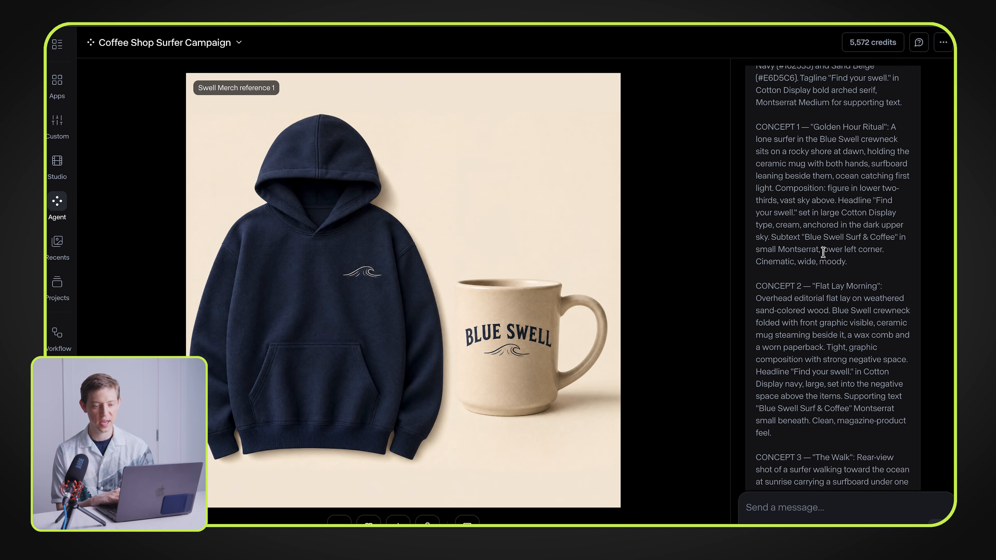
{"action": "scroll", "coordinate": [798, 296], "scroll_direction": "down", "scroll_amount": 4}
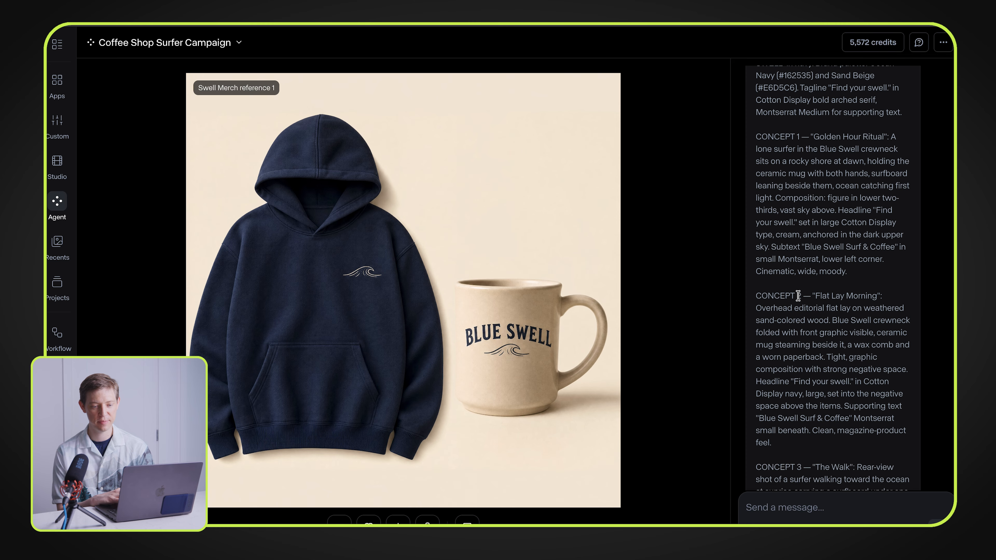
{"action": "scroll", "coordinate": [798, 296], "scroll_direction": "down", "scroll_amount": 8}
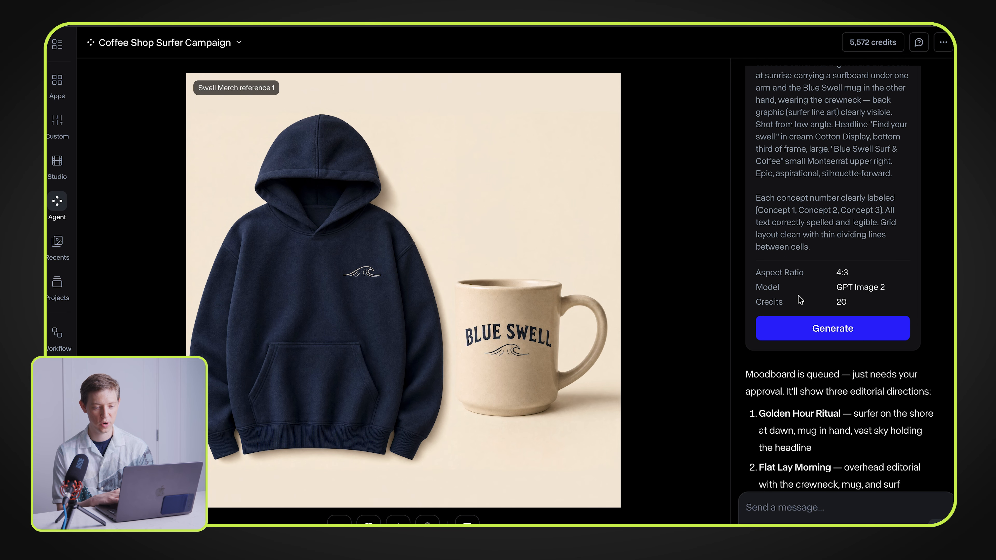
{"action": "left_click", "coordinate": [845, 332]}
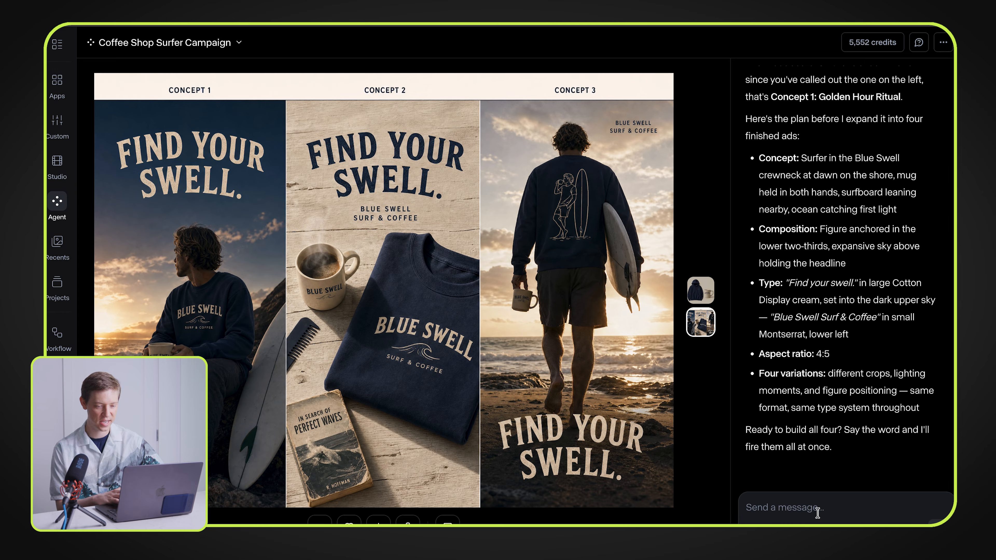
- Reply to the agent with "Yes, I would love to move forward with all 4 concepts."
{"action": "type", "text": "Yes, I would"}
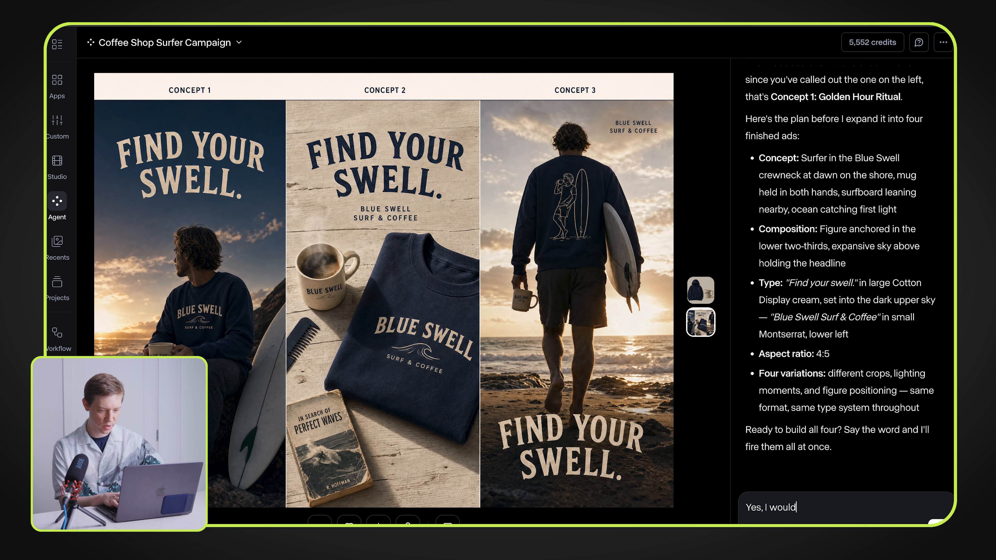
{"action": "type", "text": " love to move fora"}
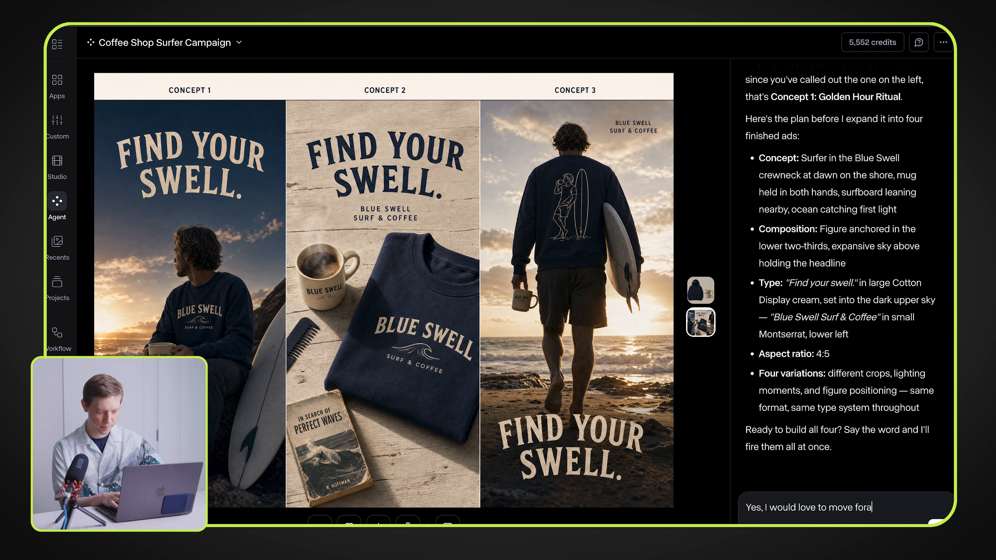
{"action": "key", "text": "BackSpace"}
{"action": "type", "text": "ward with all 4 concepts."}
{"action": "key", "text": "Return"}
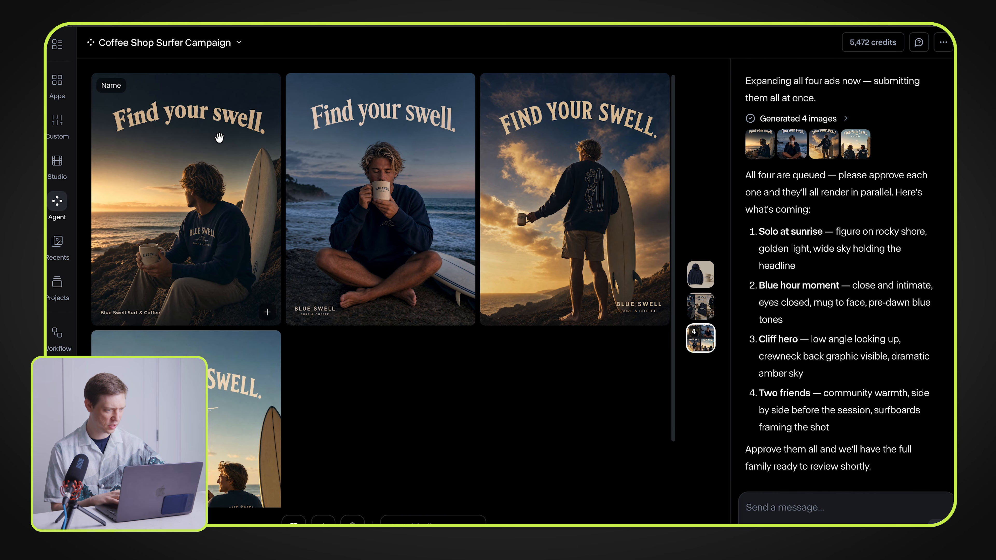
- Inspect each of the four generated "Find your swell" ads at full size, and return to the image grid
{"action": "left_click", "coordinate": [204, 156]}
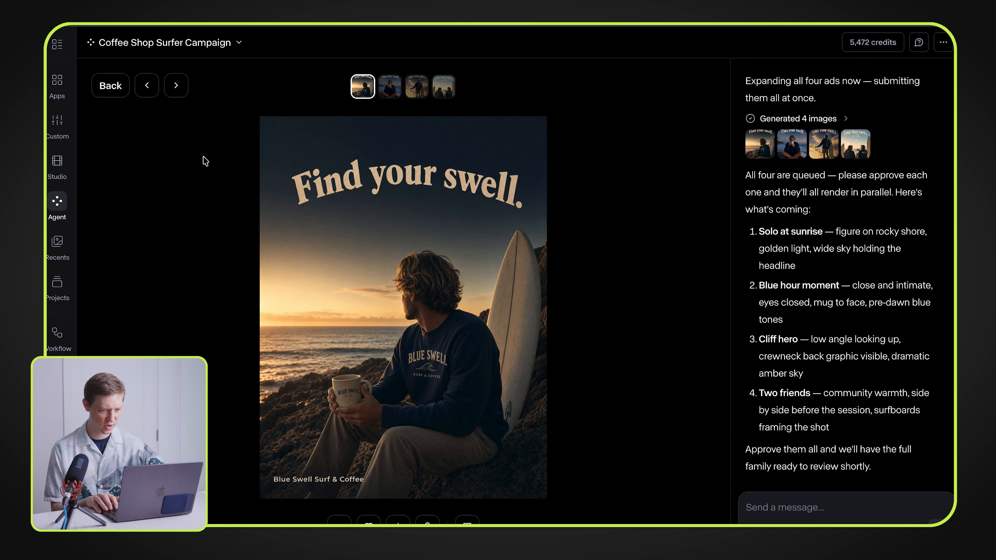
{"action": "key", "text": "Right"}
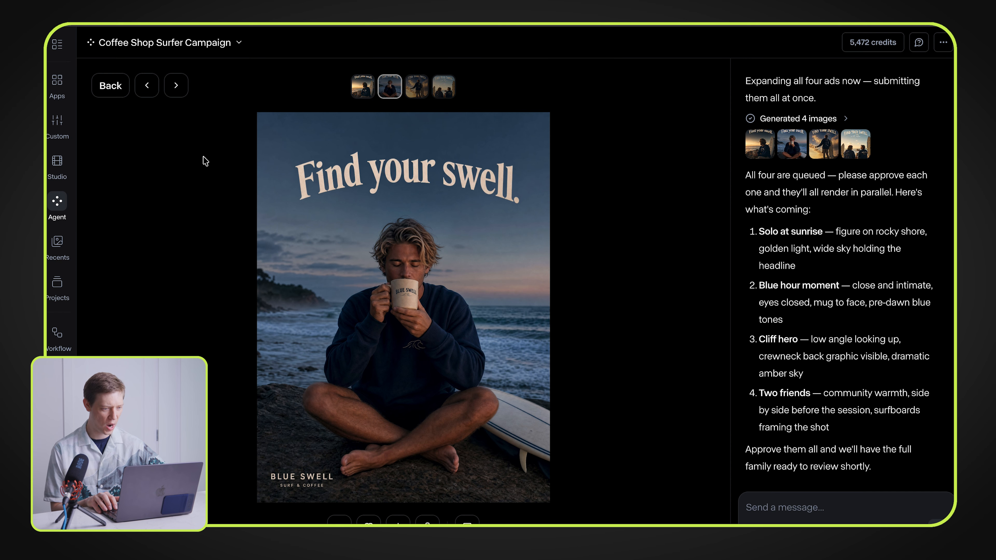
{"action": "key", "text": "Right"}
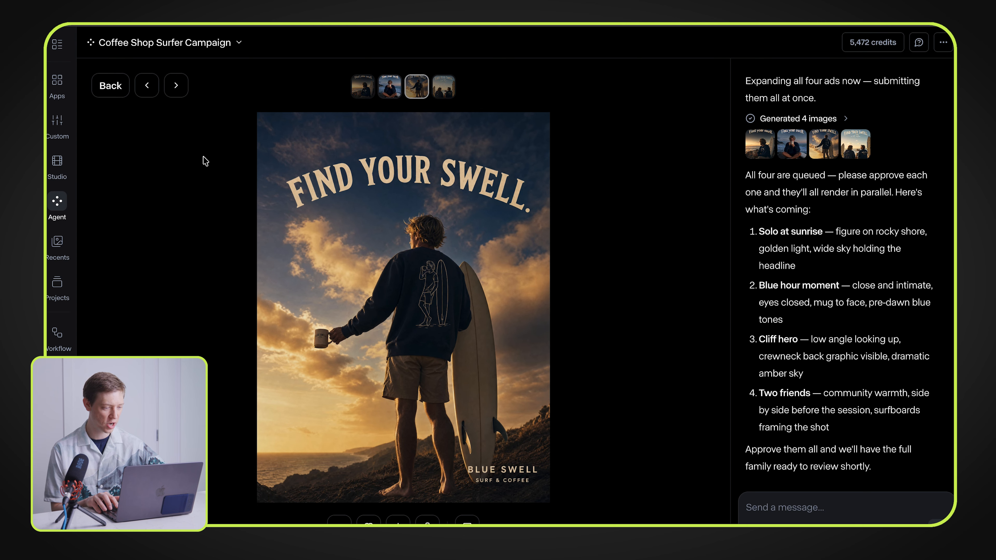
{"action": "key", "text": "Right"}
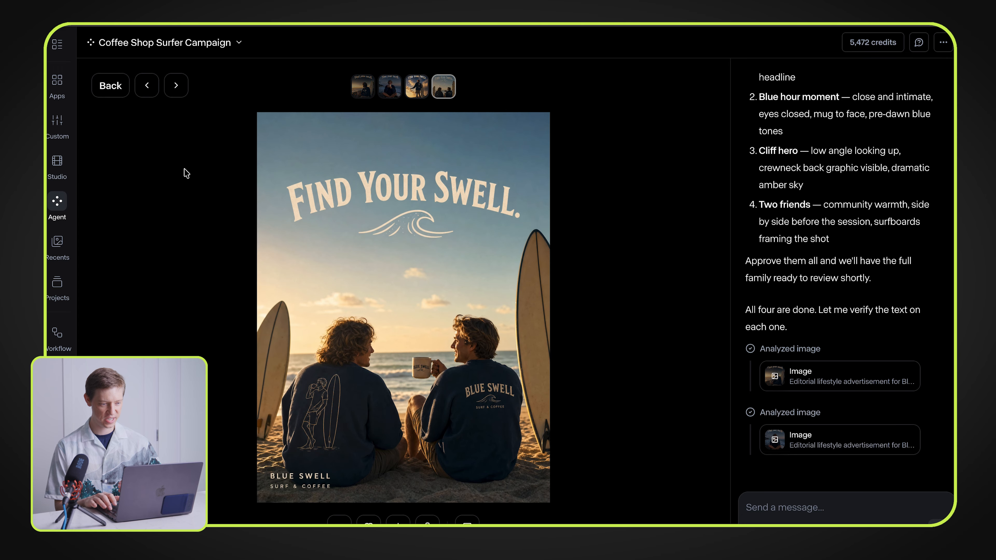
{"action": "key", "text": "Left"}
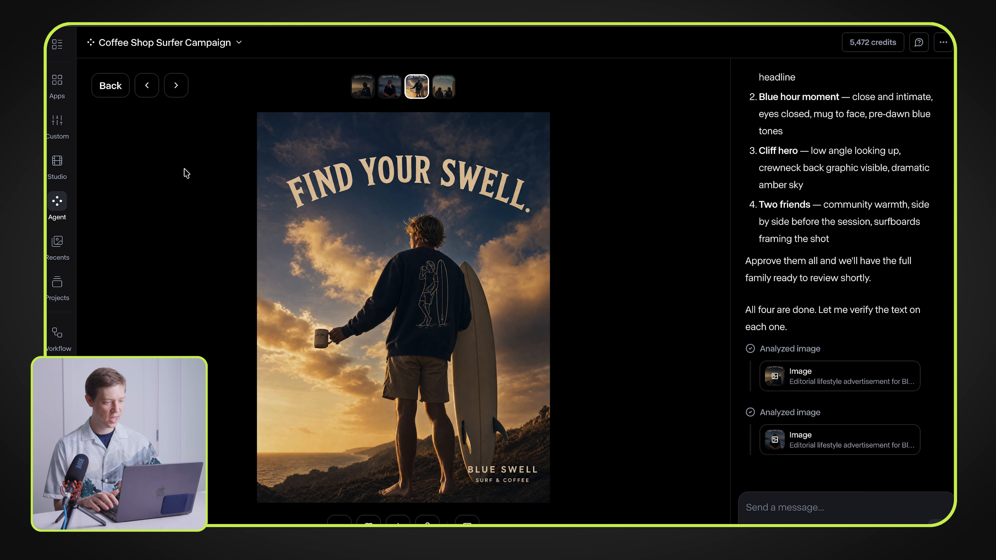
{"action": "key", "text": "Left"}
{"action": "key", "text": "Left"}
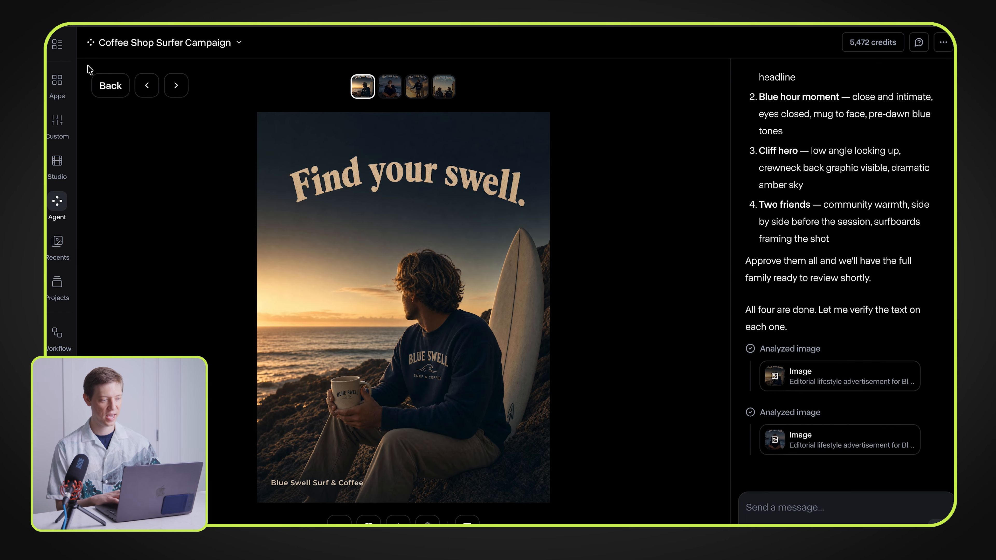
{"action": "left_click", "coordinate": [104, 89]}
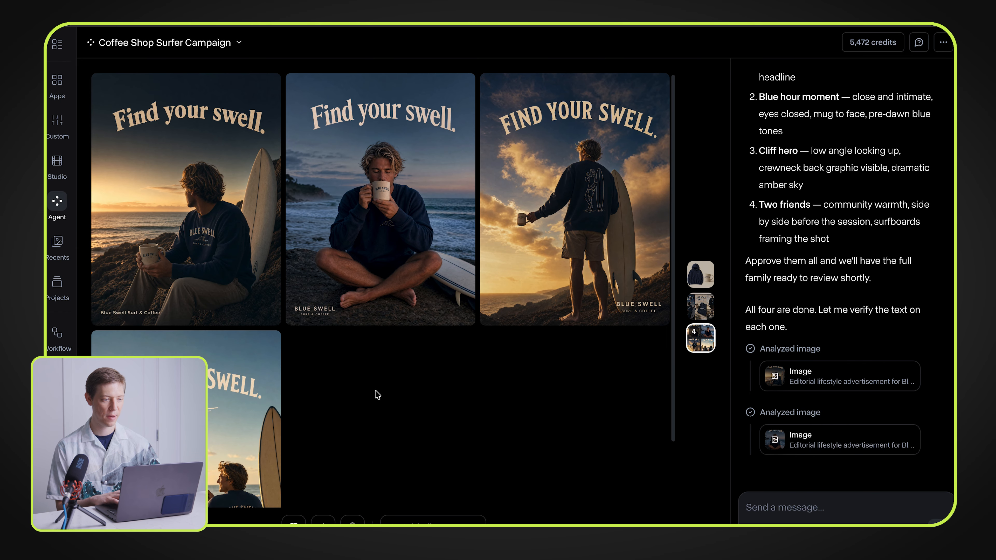
- View the three-concept moodboard again for comparison, and return to the set of four ads
{"action": "left_click", "coordinate": [700, 306]}
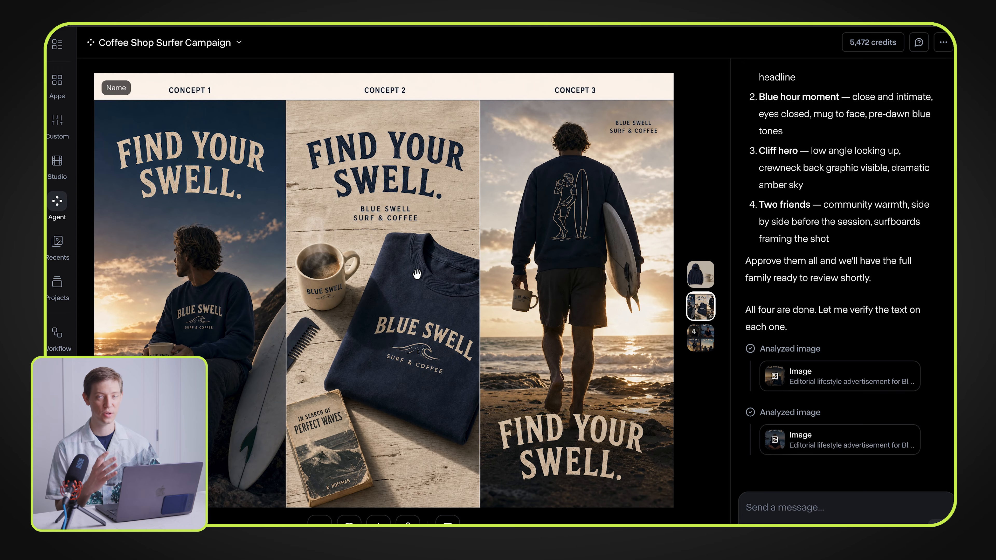
{"action": "left_click", "coordinate": [699, 339]}
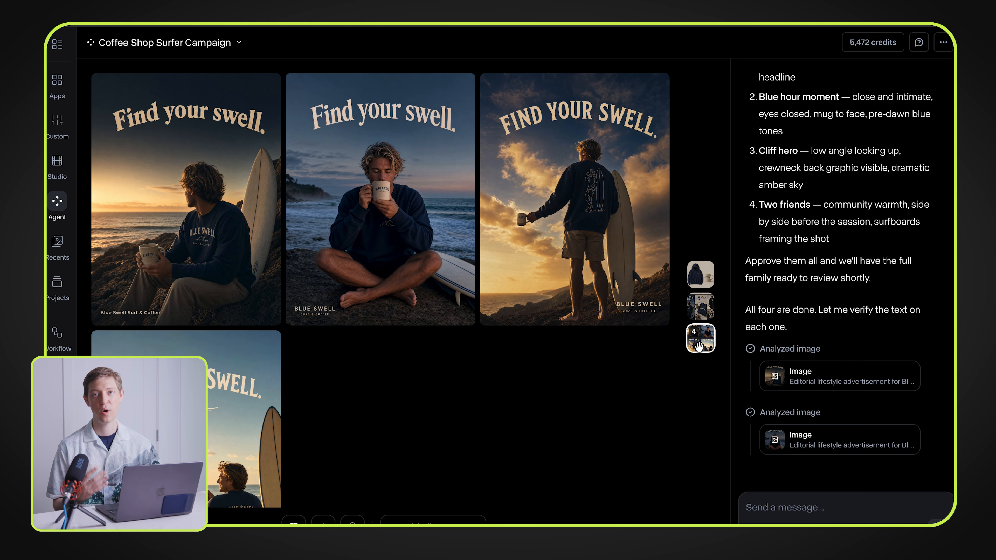
{"action": "left_click", "coordinate": [698, 341]}
- Find the editorial moodboard's prompt earlier in the agent conversation and copy its full text
{"action": "scroll", "coordinate": [784, 253], "scroll_direction": "up", "scroll_amount": 10}
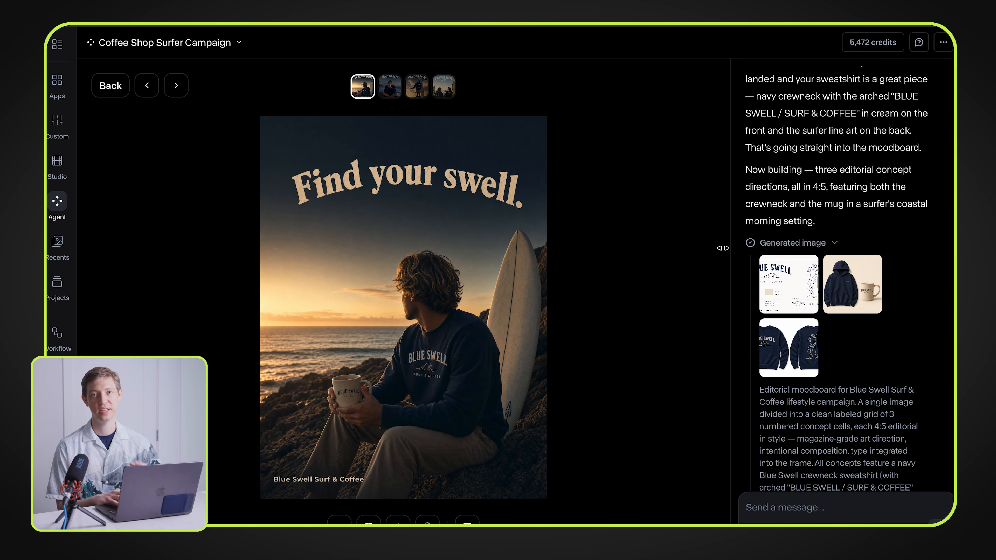
{"action": "scroll", "coordinate": [805, 380], "scroll_direction": "down", "scroll_amount": 3}
{"action": "scroll", "coordinate": [804, 380], "scroll_direction": "down", "scroll_amount": 3}
{"action": "triple_click", "coordinate": [804, 380]}
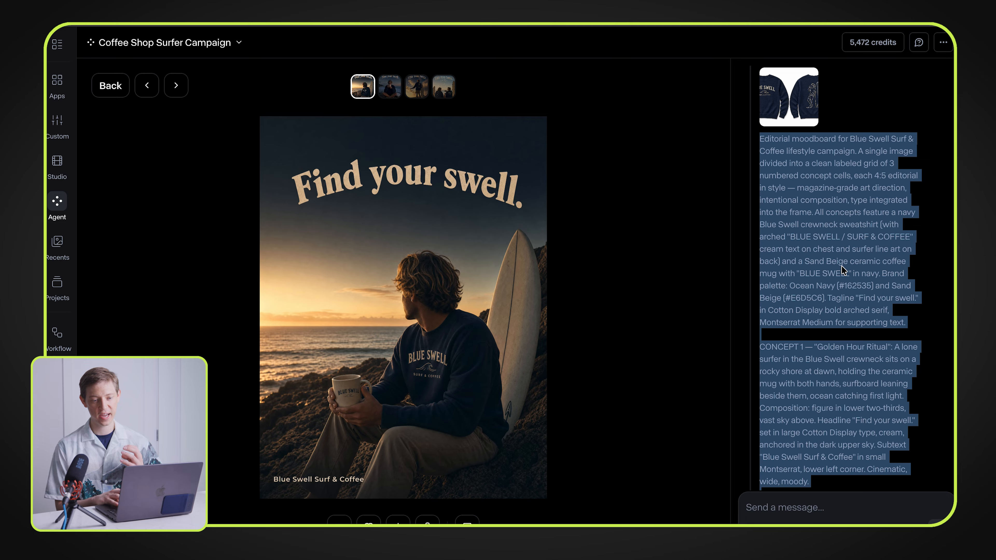
{"action": "right_click", "coordinate": [842, 240]}
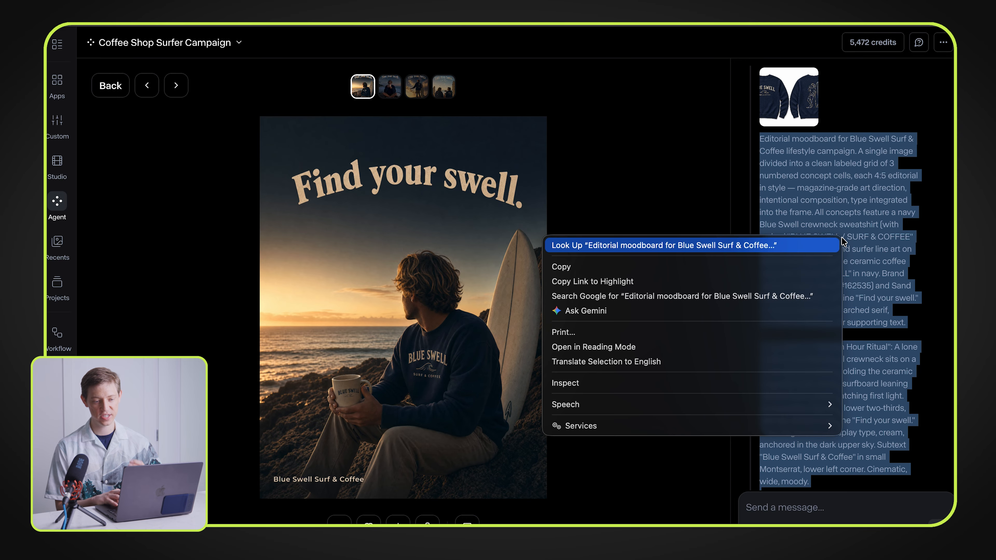
{"action": "left_click", "coordinate": [800, 266]}
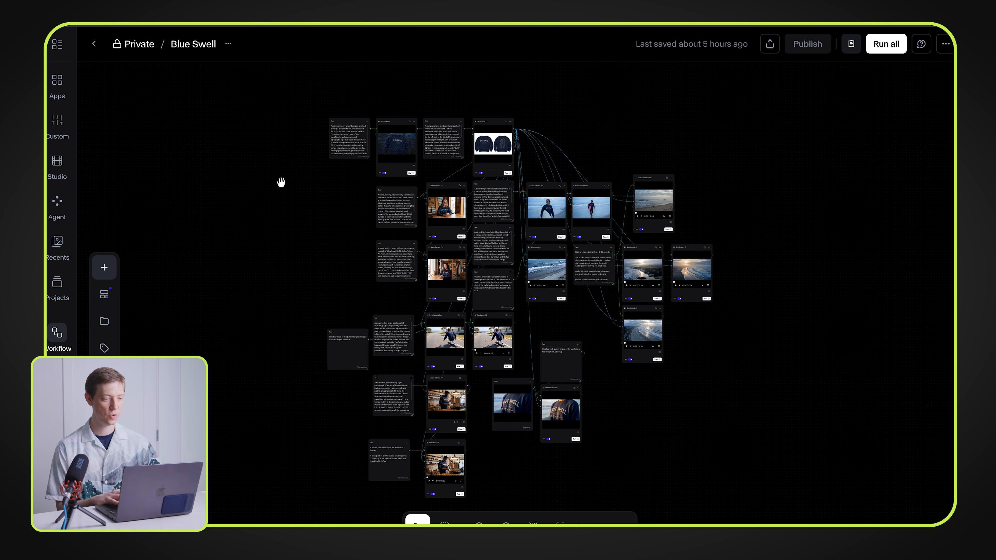
- In an empty area of the Blue Swell workflow, place the copied prompt as a text node with the hoodie-and-mug image node below it
{"action": "left_click", "coordinate": [290, 215]}
{"action": "left_click_drag", "start_coordinate": [290, 215], "coordinate": [178, 278]}
{"action": "scroll", "coordinate": [178, 202], "scroll_direction": "up", "scroll_amount": 10}
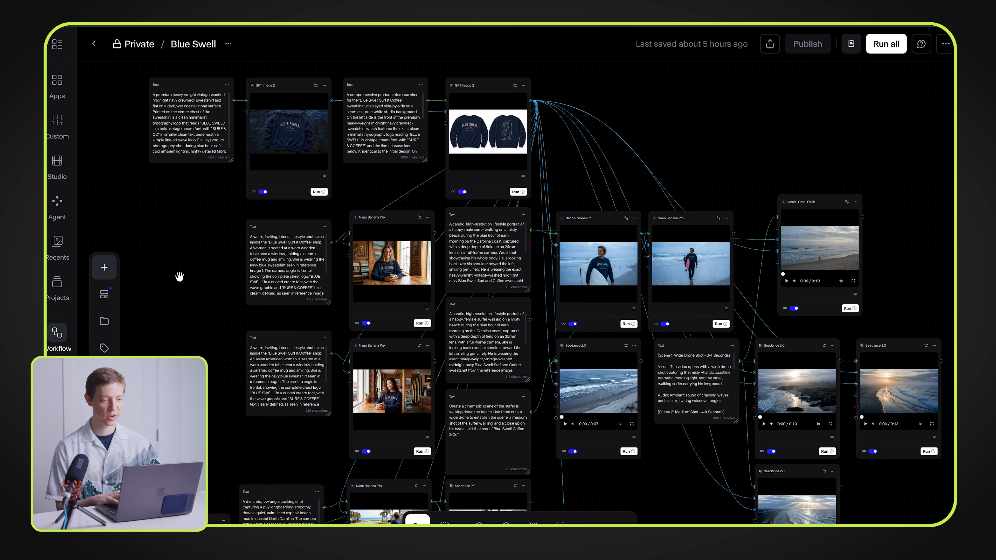
{"action": "left_click_drag", "start_coordinate": [785, 138], "coordinate": [602, 177]}
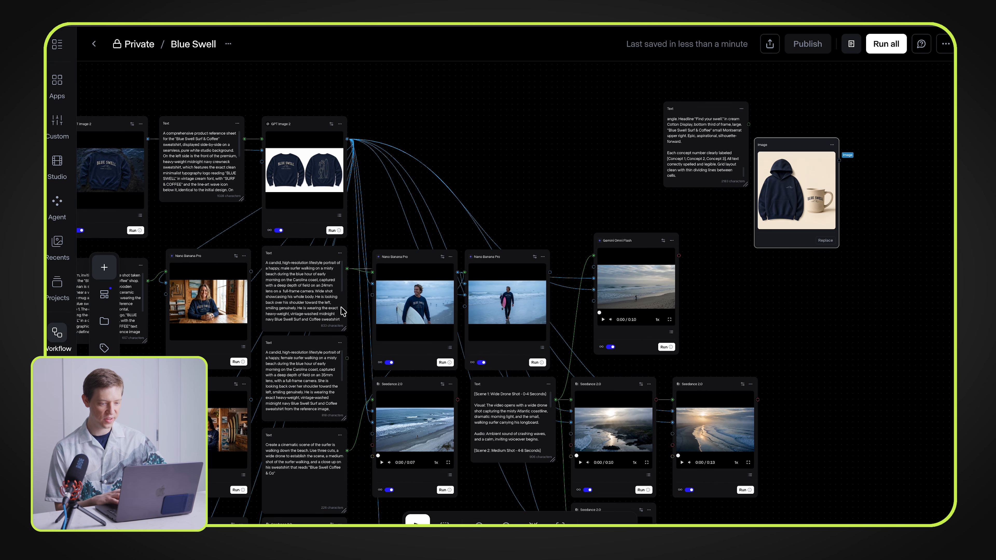
{"action": "left_click_drag", "start_coordinate": [806, 141], "coordinate": [788, 229]}
{"action": "left_click", "coordinate": [772, 280]}
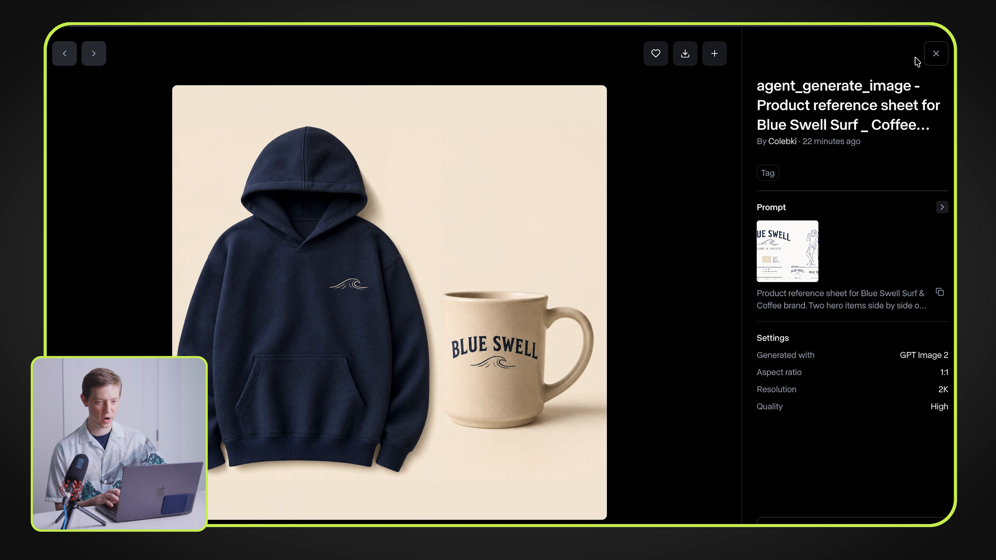
{"action": "left_click", "coordinate": [935, 50]}
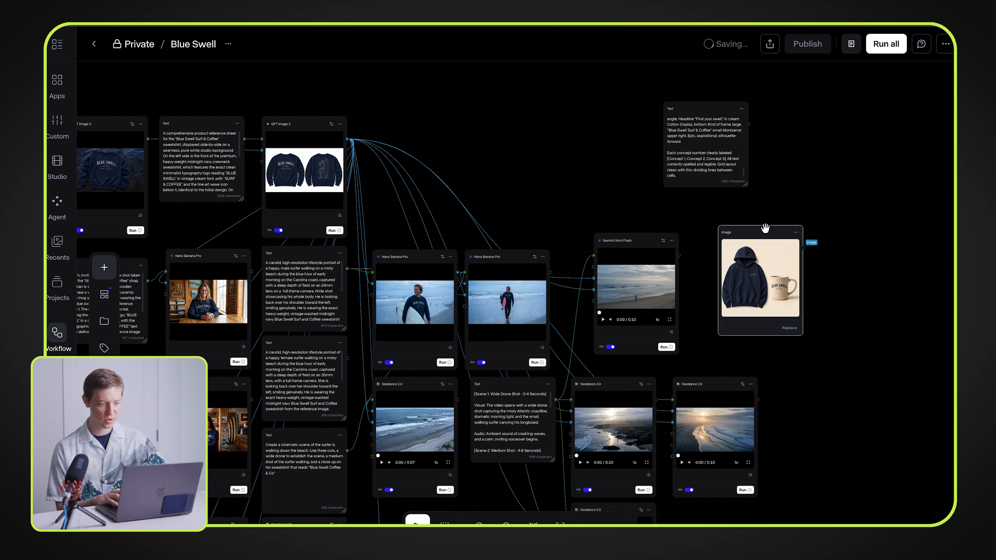
- Add the Blue Swell brand sheet as an image node beside the hoodie-and-mug image node
{"action": "double_click", "coordinate": [832, 181]}
{"action": "left_click", "coordinate": [851, 186]}
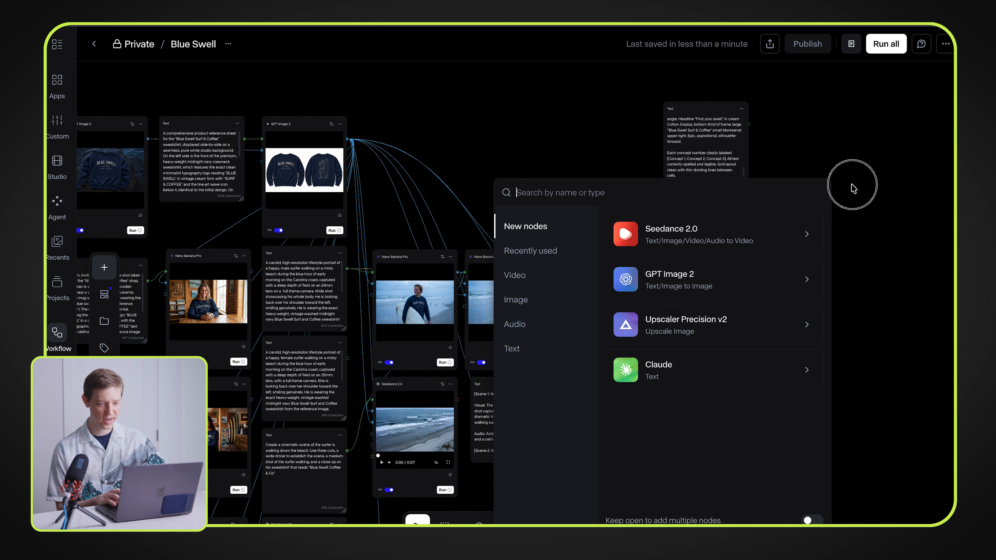
{"action": "left_click", "coordinate": [858, 229]}
- Add a GPT Image 2 node and place it beside the moodboard prompt's text node, above the brand sheet
{"action": "double_click", "coordinate": [852, 129]}
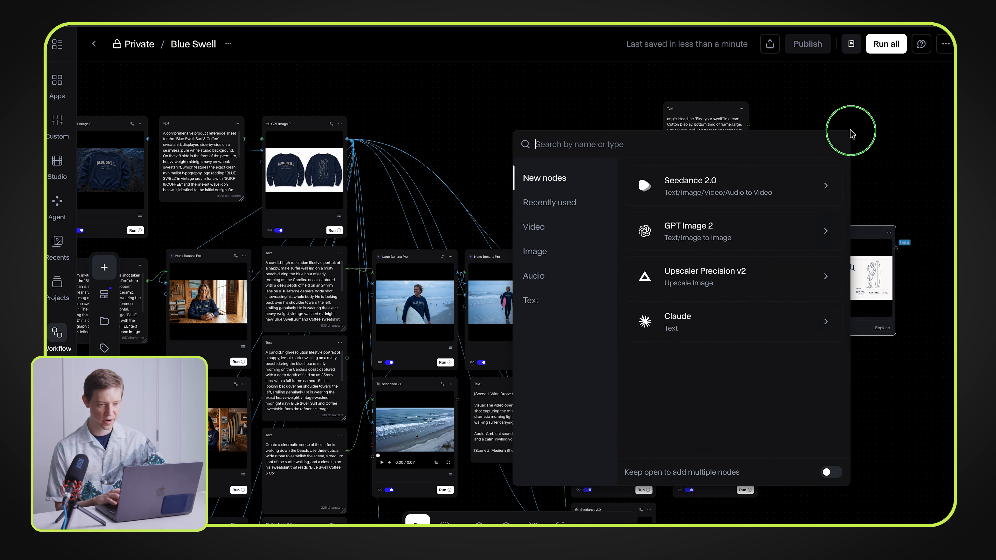
{"action": "left_click", "coordinate": [537, 254]}
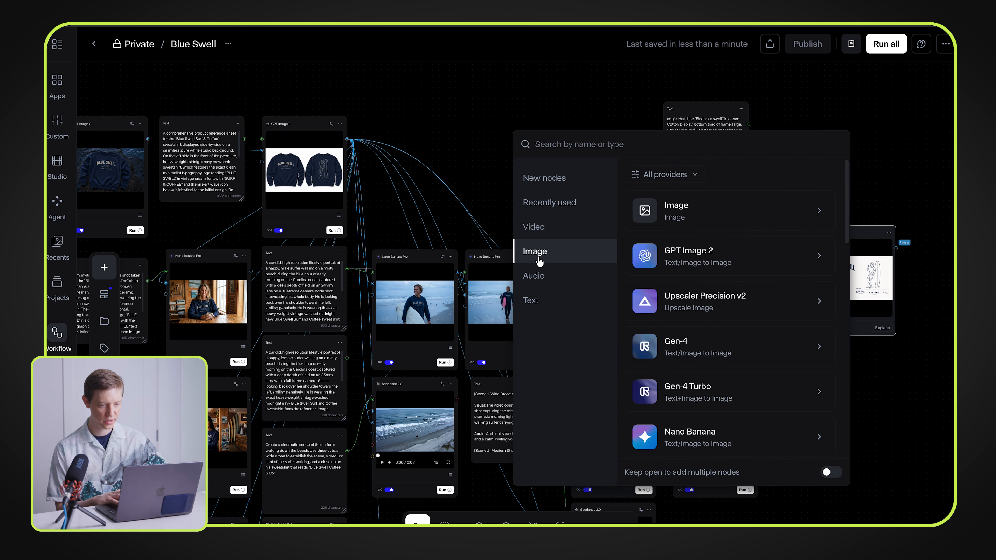
{"action": "left_click", "coordinate": [690, 256]}
{"action": "left_click", "coordinate": [830, 92]}
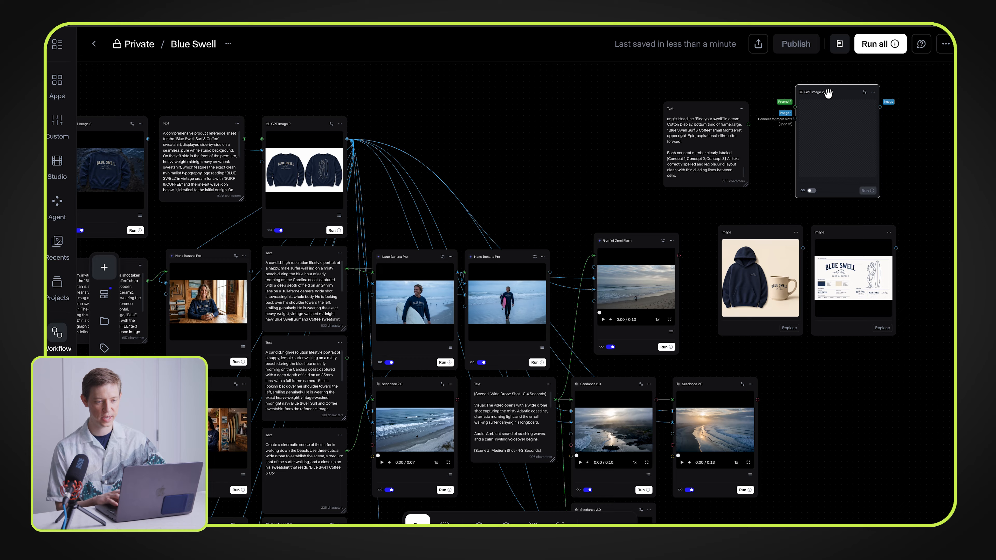
- Connect the prompt text, brand sheet, hoodie-and-mug image and front-and-back sweatshirt reference to the new GPT Image 2 node's inputs
{"action": "left_click_drag", "start_coordinate": [748, 125], "coordinate": [795, 107]}
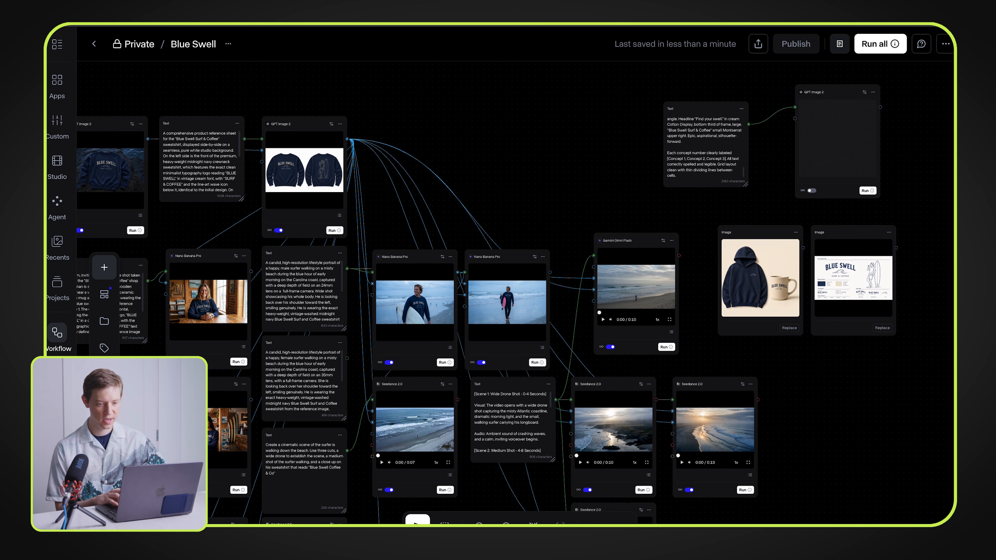
{"action": "left_click_drag", "start_coordinate": [896, 247], "coordinate": [795, 118]}
{"action": "left_click_drag", "start_coordinate": [803, 247], "coordinate": [795, 130]}
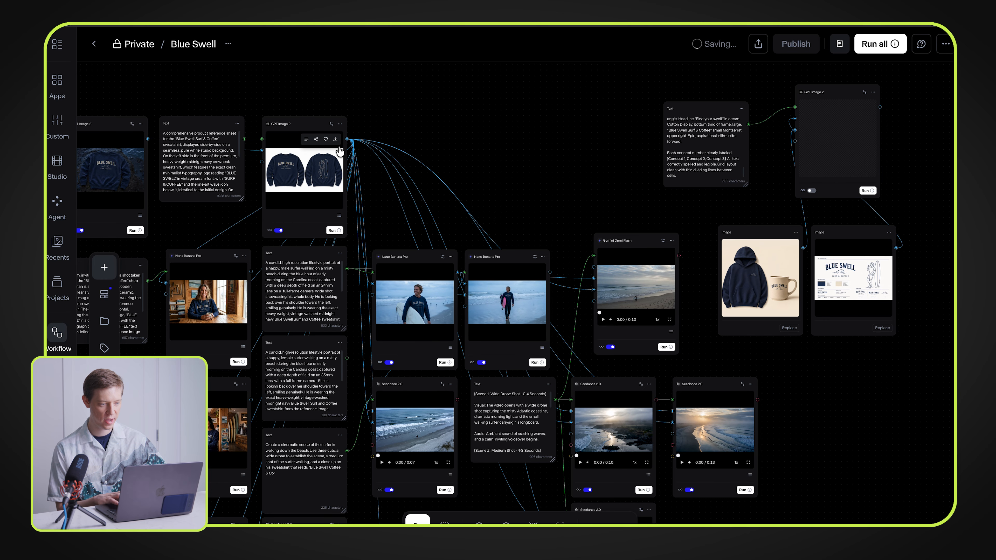
{"action": "left_click_drag", "start_coordinate": [347, 139], "coordinate": [789, 141]}
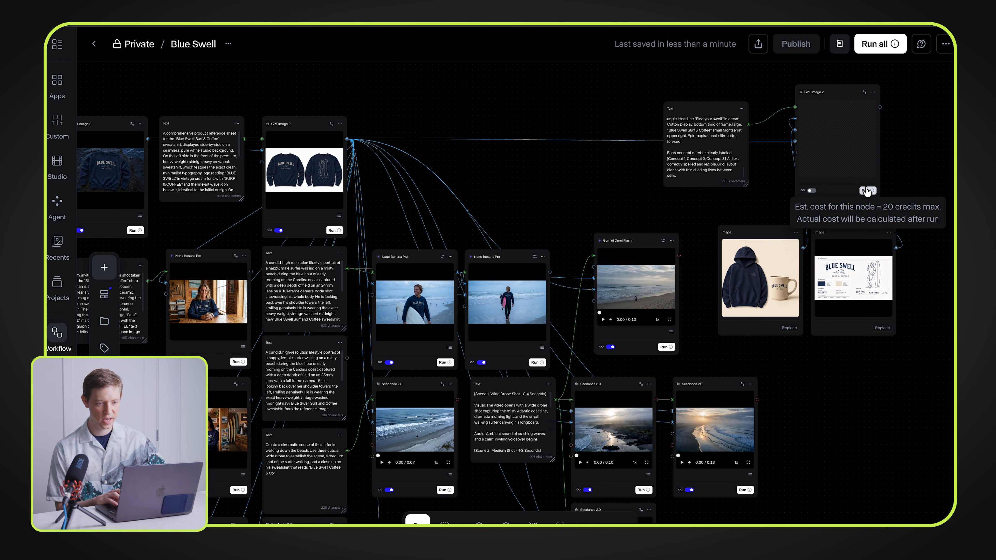
- Configure the new GPT Image 2 node for 16:9, 4K resolution and High quality, and generate the moodboard
{"action": "left_click", "coordinate": [864, 92]}
{"action": "left_click", "coordinate": [846, 113]}
{"action": "left_click", "coordinate": [825, 160]}
{"action": "left_click", "coordinate": [868, 178]}
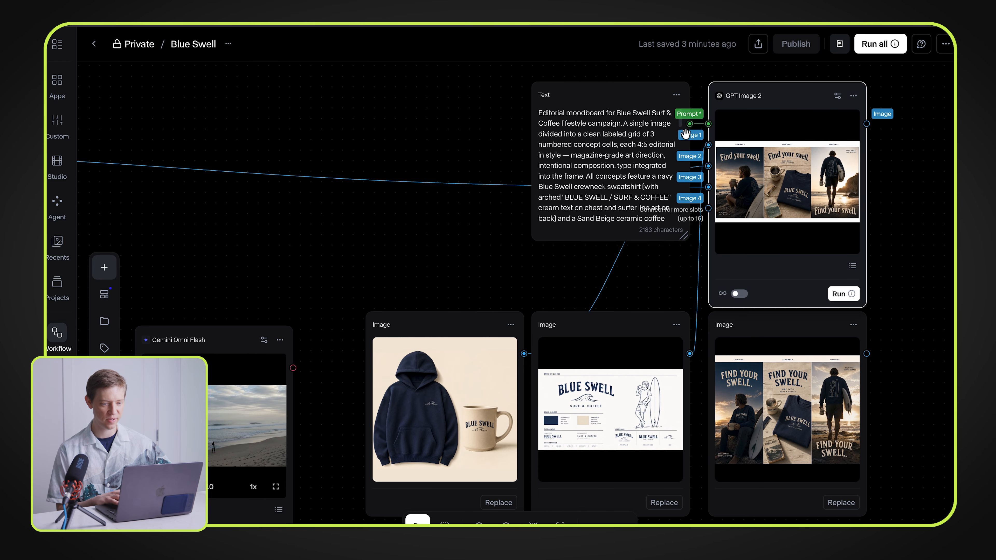
- Compare the workflow's generated moodboard with the agent's original moodboard, viewing each at full size
{"action": "left_click", "coordinate": [746, 173]}
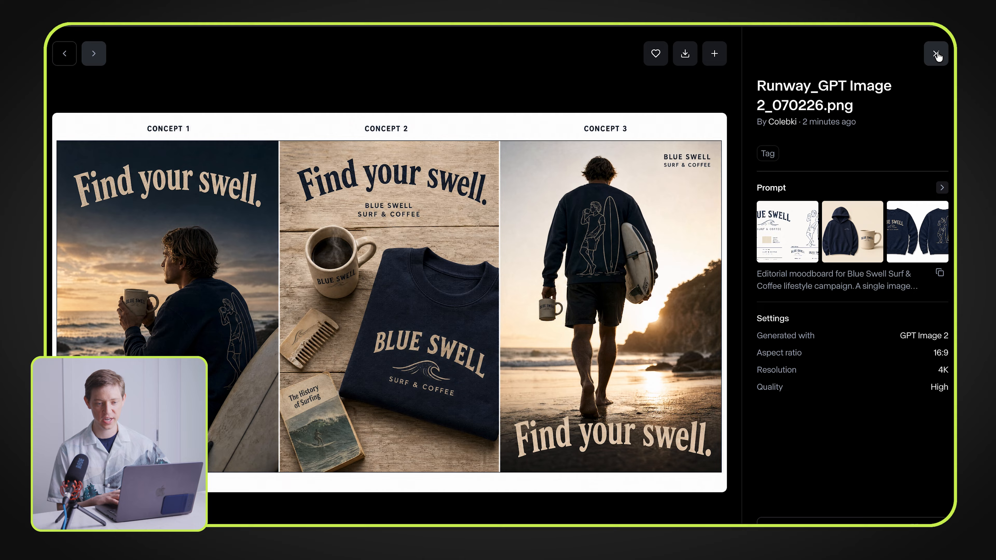
{"action": "left_click", "coordinate": [936, 53]}
{"action": "left_click_drag", "start_coordinate": [894, 312], "coordinate": [889, 258]}
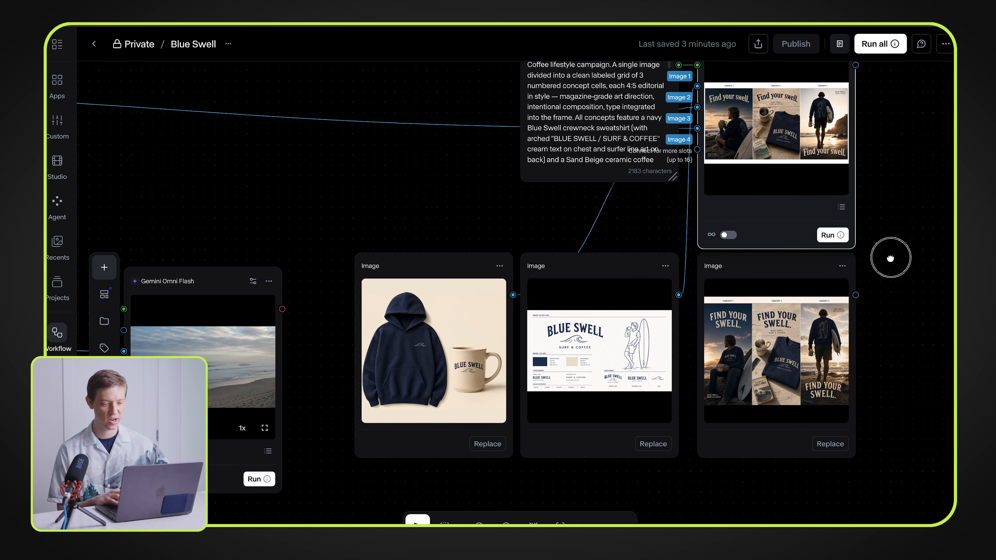
{"action": "left_click", "coordinate": [805, 345]}
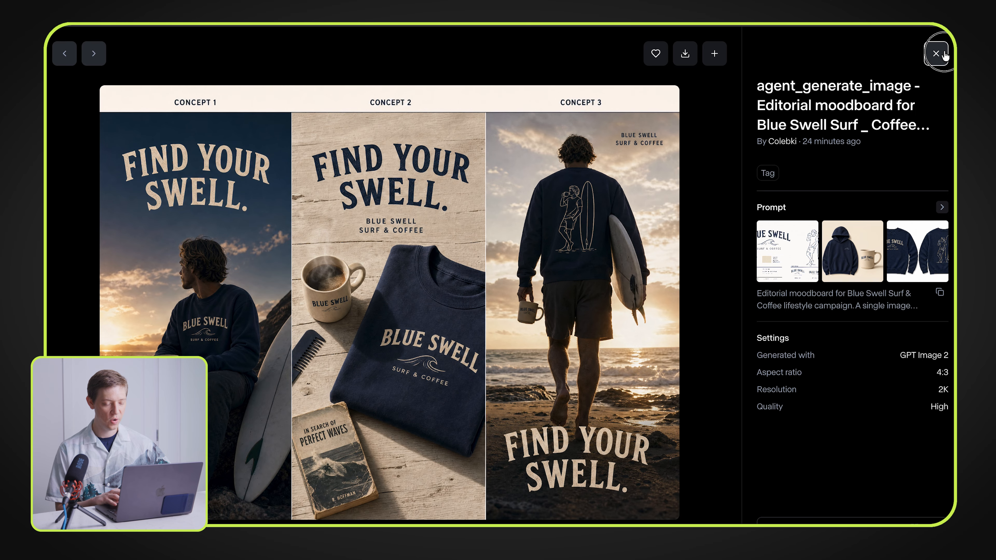
{"action": "left_click", "coordinate": [936, 52]}
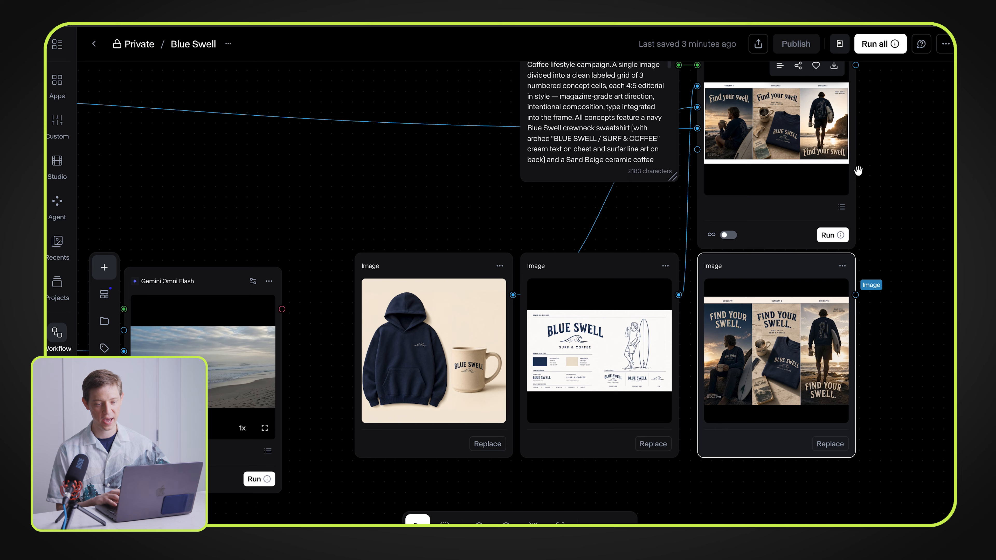
{"action": "left_click_drag", "start_coordinate": [891, 166], "coordinate": [808, 212]}
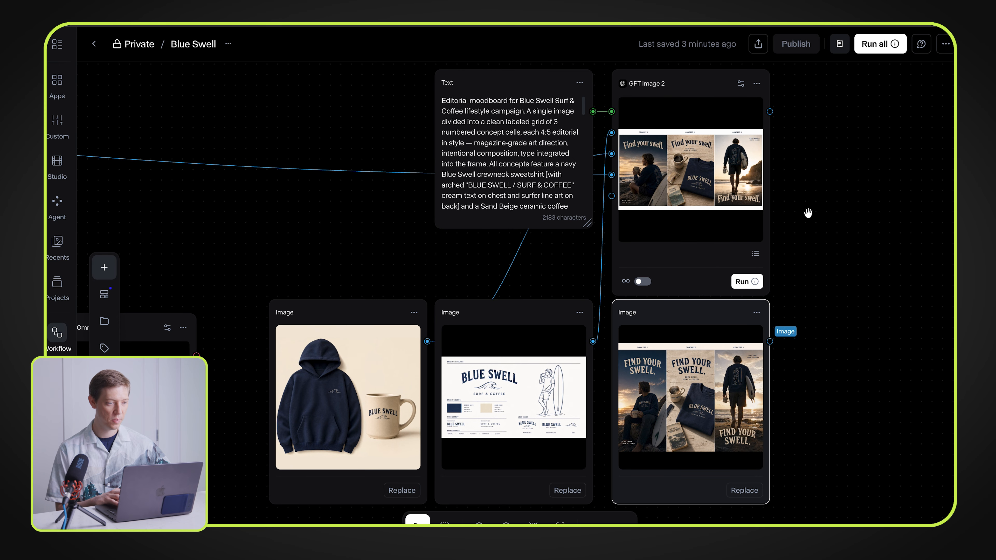
{"action": "mouse_move", "coordinate": [733, 199]}
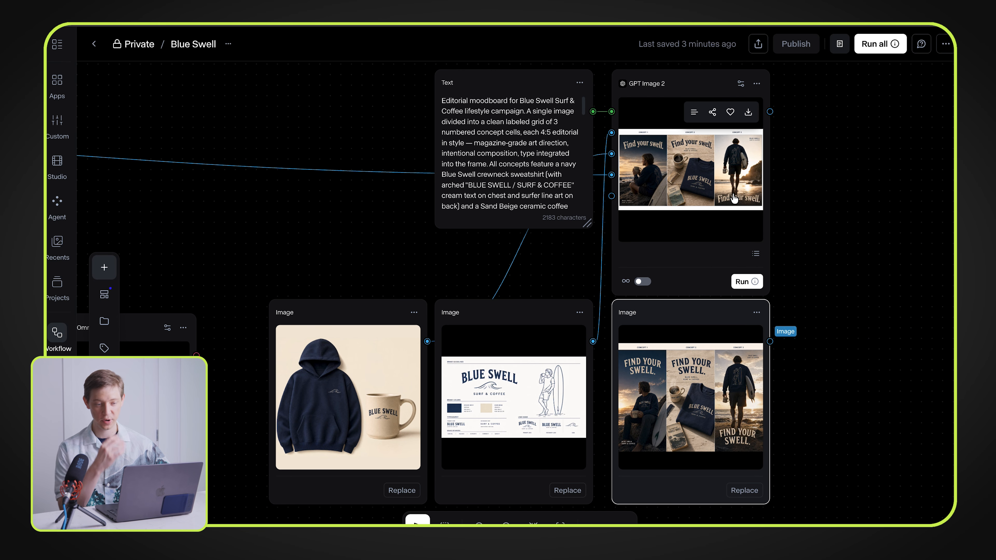
- View the earlier lifestyle images of the woman in the coffee shop and the male surfer on the beach at full size
{"action": "scroll", "coordinate": [859, 223], "scroll_direction": "down", "scroll_amount": 10}
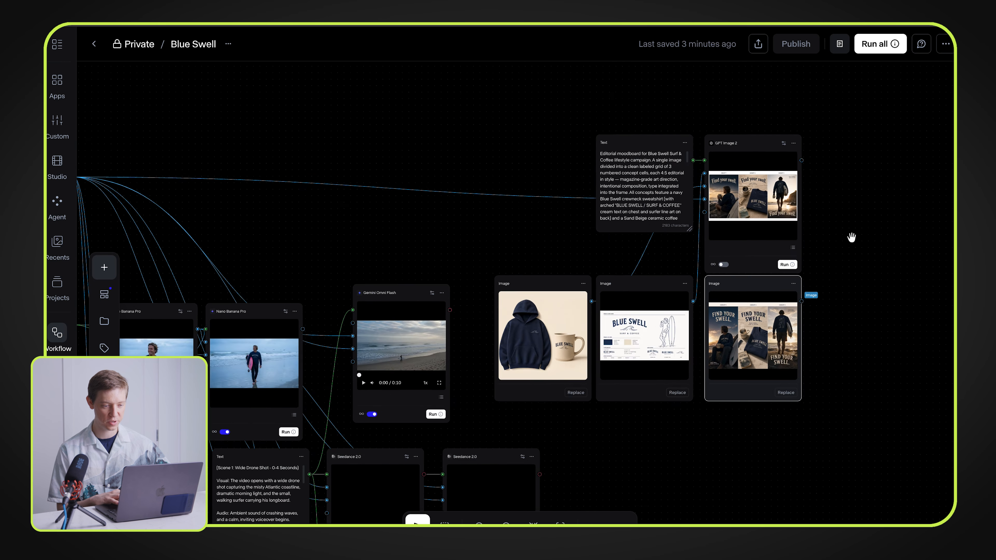
{"action": "left_click_drag", "start_coordinate": [512, 197], "coordinate": [588, 91]}
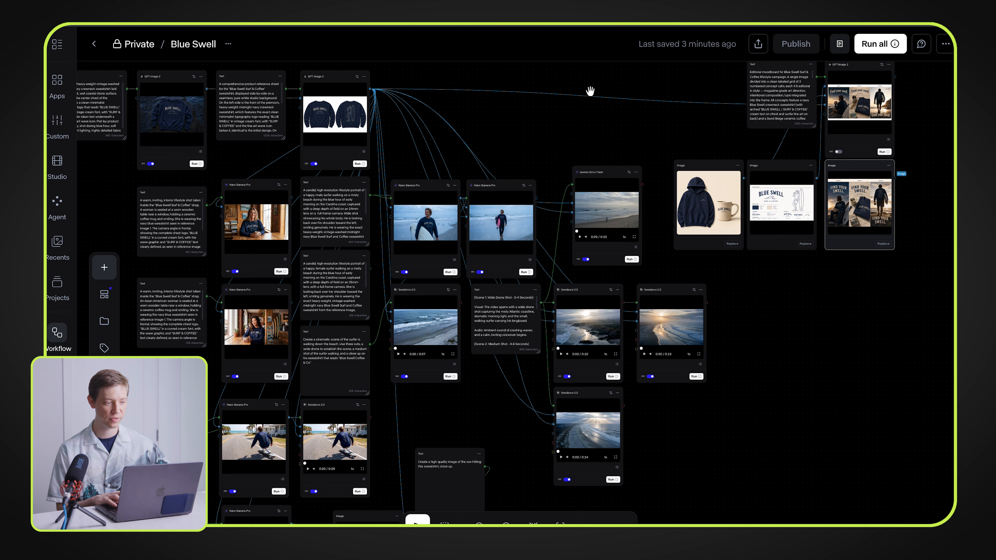
{"action": "left_click_drag", "start_coordinate": [534, 129], "coordinate": [644, 133]}
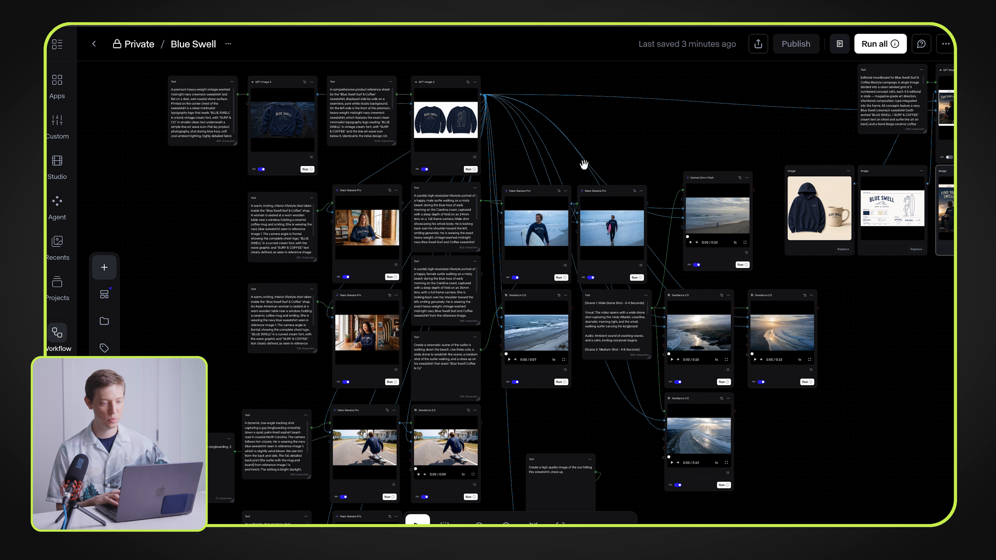
{"action": "left_click", "coordinate": [366, 228]}
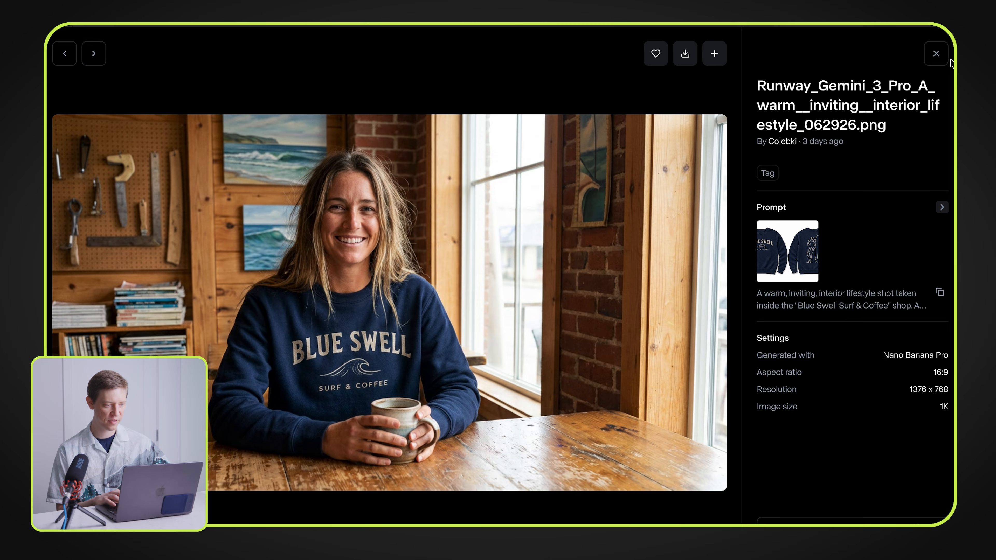
{"action": "left_click", "coordinate": [941, 59]}
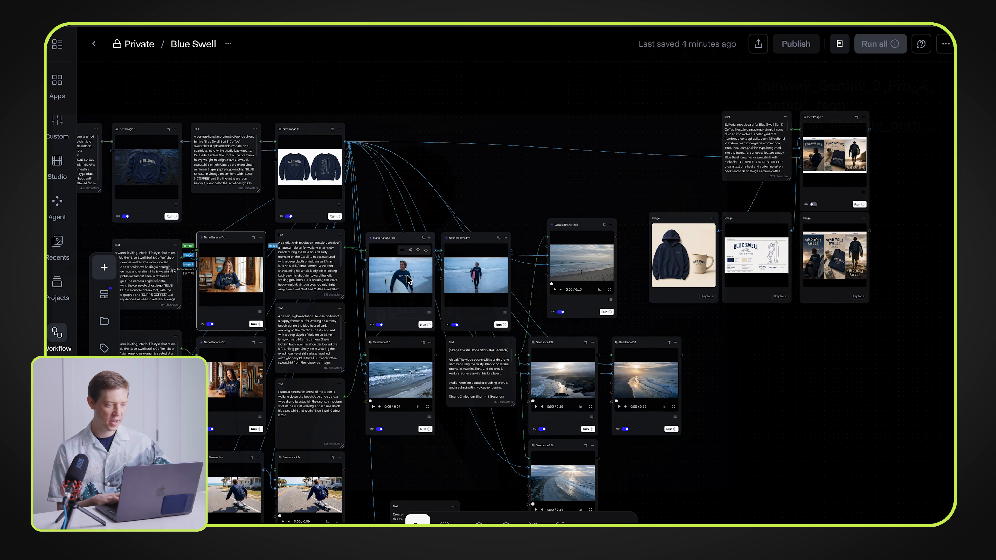
{"action": "left_click", "coordinate": [408, 280]}
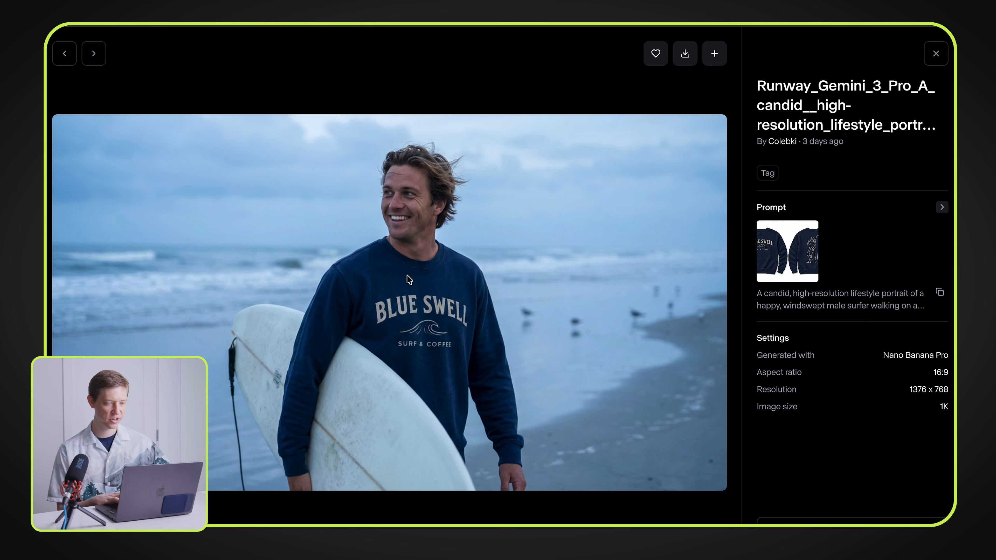
{"action": "left_click", "coordinate": [936, 53]}
- Open the Seedance 2.0 longboarding video full screen from the lower part of the workflow
{"action": "left_click_drag", "start_coordinate": [800, 377], "coordinate": [807, 321]}
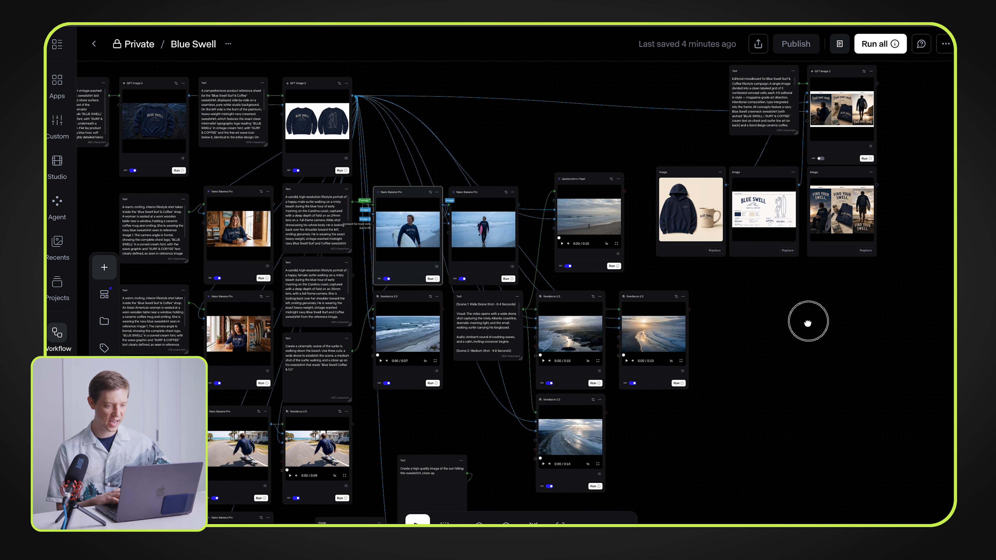
{"action": "left_click_drag", "start_coordinate": [767, 360], "coordinate": [756, 298]}
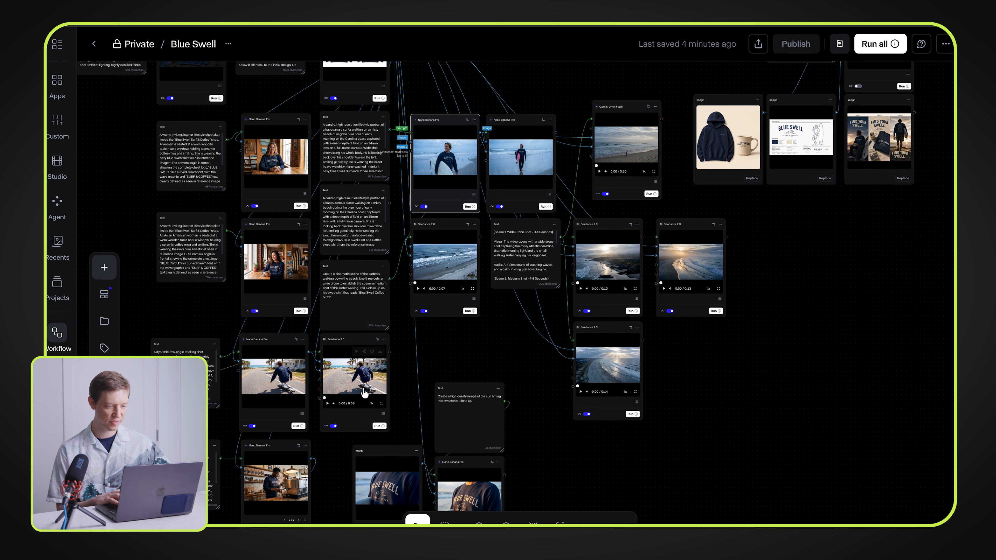
{"action": "left_click", "coordinate": [381, 403]}
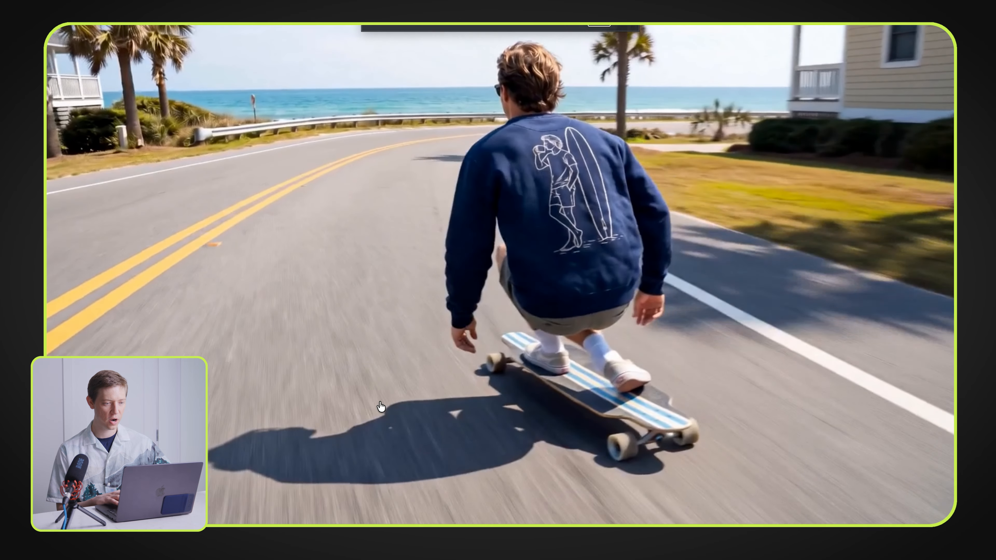